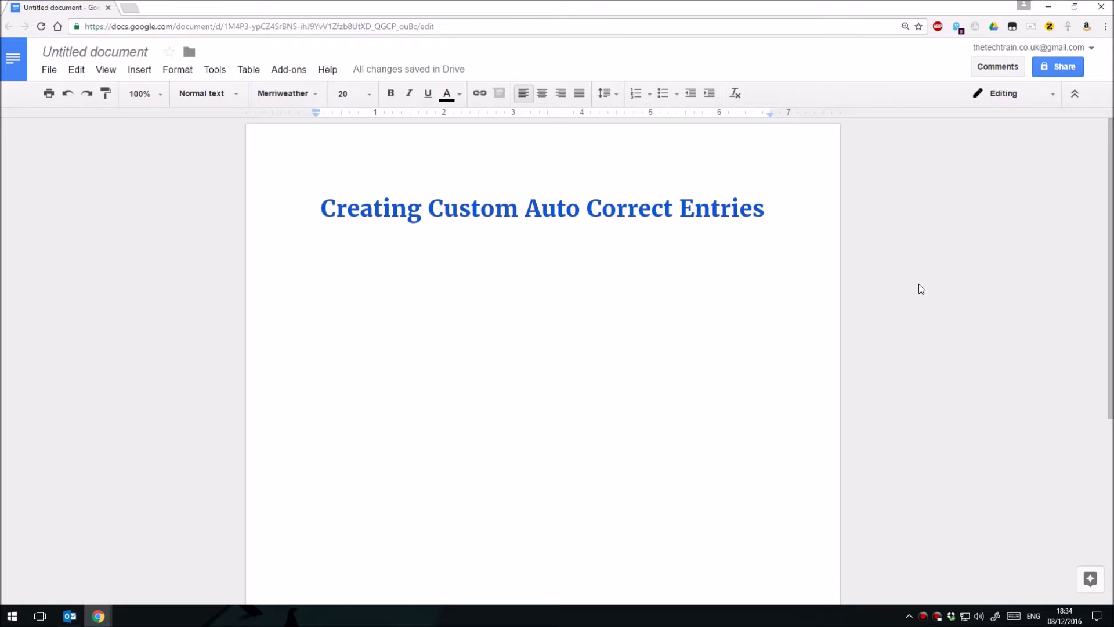
Type 'wp' so it becomes Word-processing, then type a test word on the next line.
{"action": "type", "text": "wp"}
{"action": "type", "text": "Word-processing"}
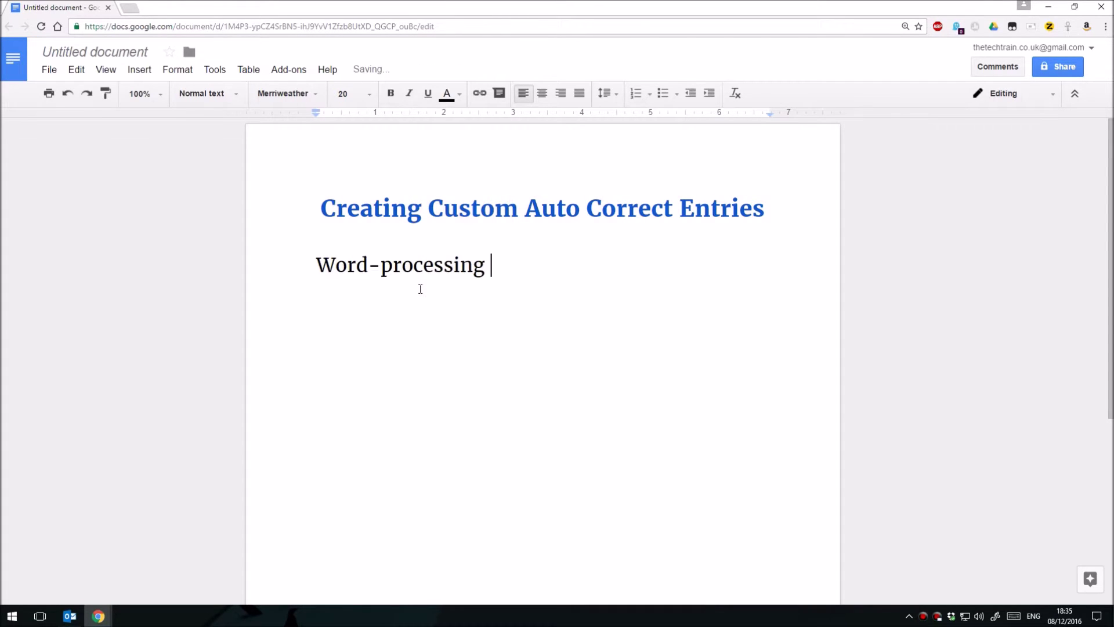
{"action": "key", "text": "Return"}
{"action": "type", "text": "belgu"}
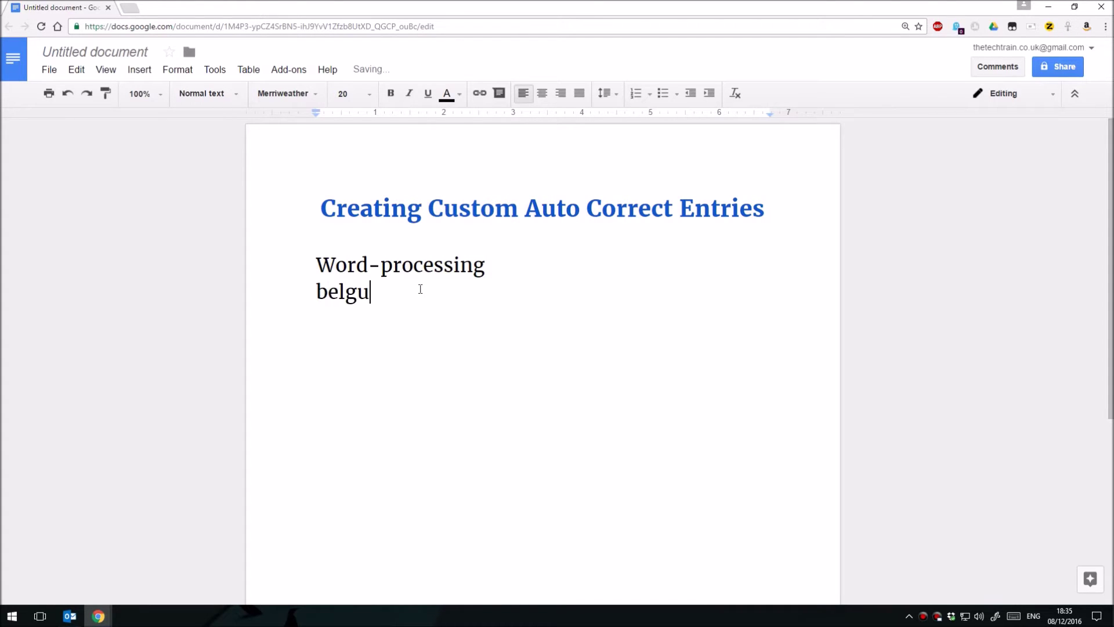
{"action": "key", "text": "BackSpace"}
{"action": "key", "text": "BackSpace"}
{"action": "key", "text": "BackSpace"}
{"action": "key", "text": "BackSpace"}
{"action": "type", "text": "leugh"}
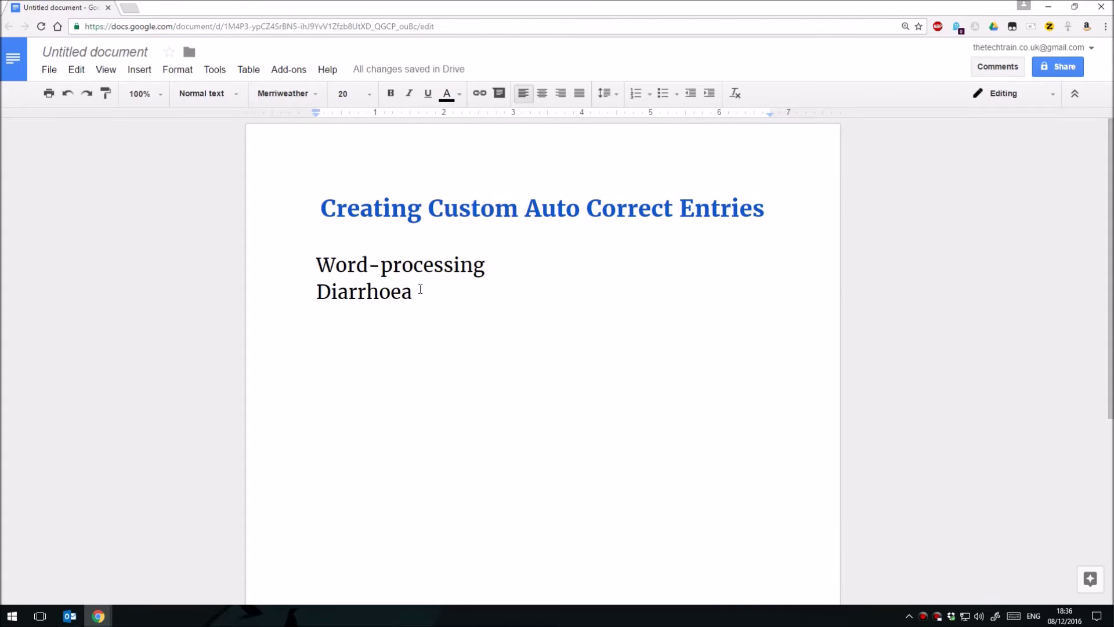
{"action": "key", "text": "Return"}
Delete both test lines, retype wp, undo its auto-correction, and clear it.
{"action": "left_click_drag", "start_coordinate": [351, 318], "coordinate": [278, 271]}
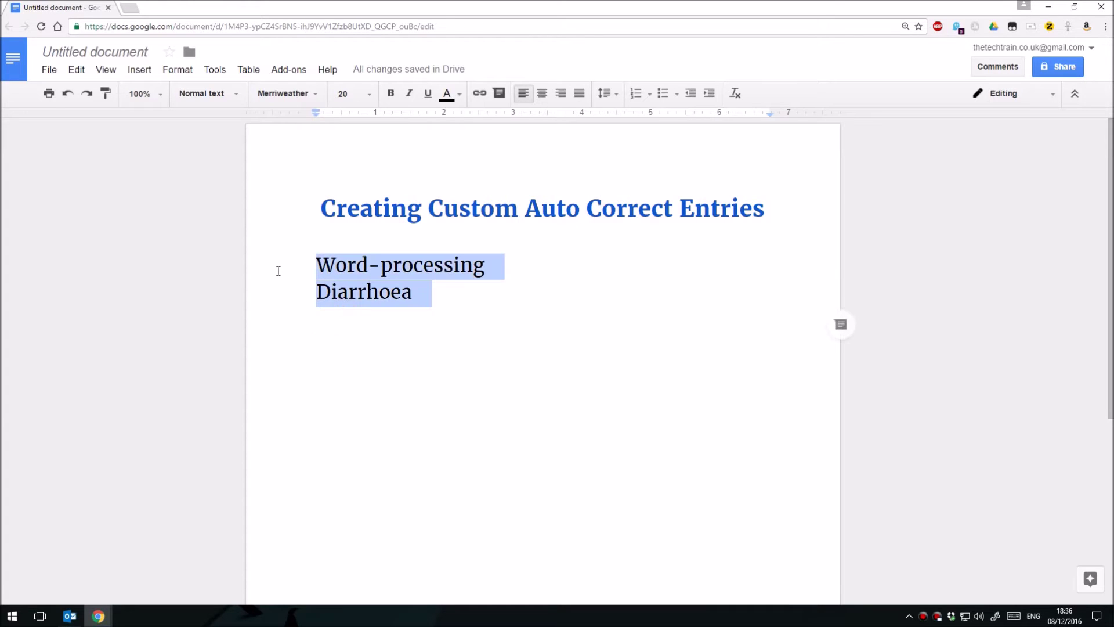
{"action": "key", "text": "BackSpace"}
{"action": "type", "text": "wp"}
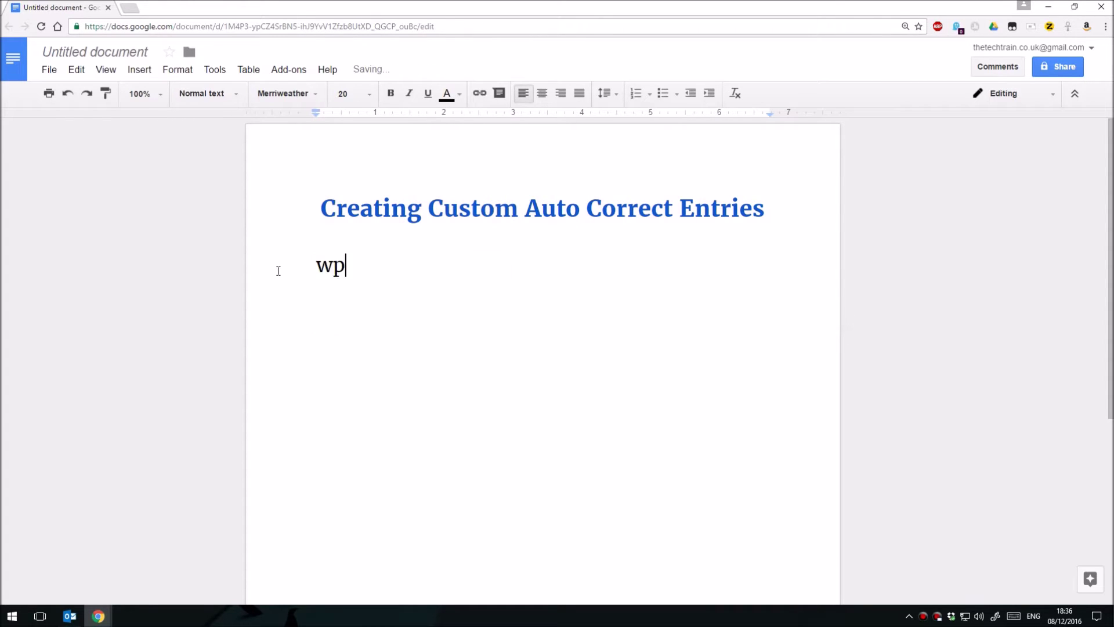
{"action": "key", "text": "ctrl+z"}
{"action": "key", "text": "BackSpace"}
{"action": "key", "text": "BackSpace"}
{"action": "key", "text": "BackSpace"}
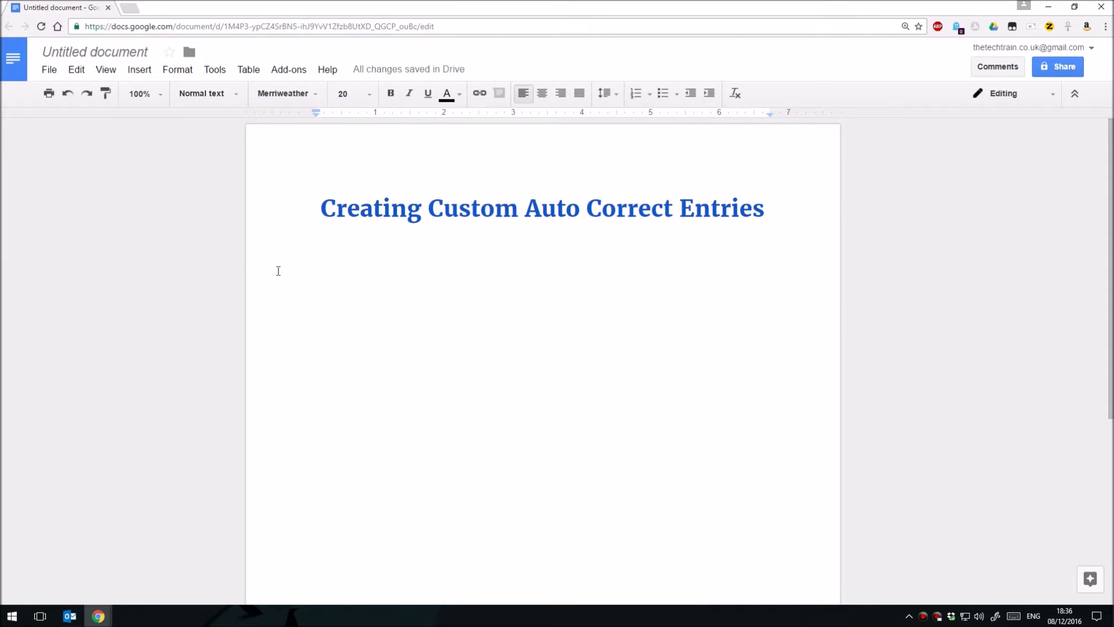
Type 'wp is the best solution' and insert 'ultimately' before 'the'.
{"action": "type", "text": "wp "}
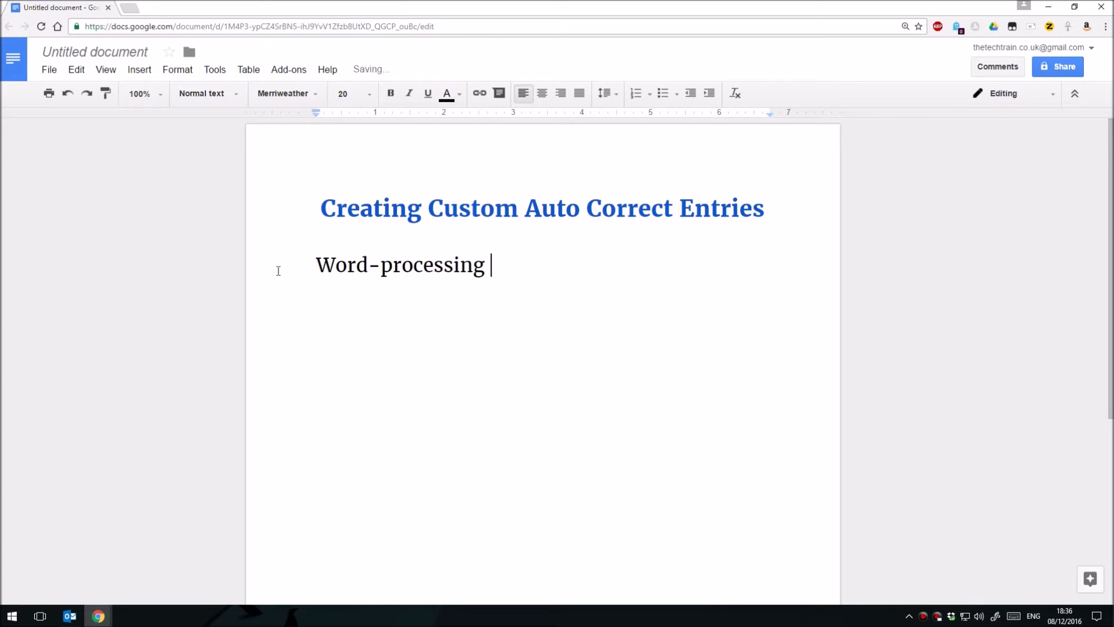
{"action": "type", "text": "is the bes"}
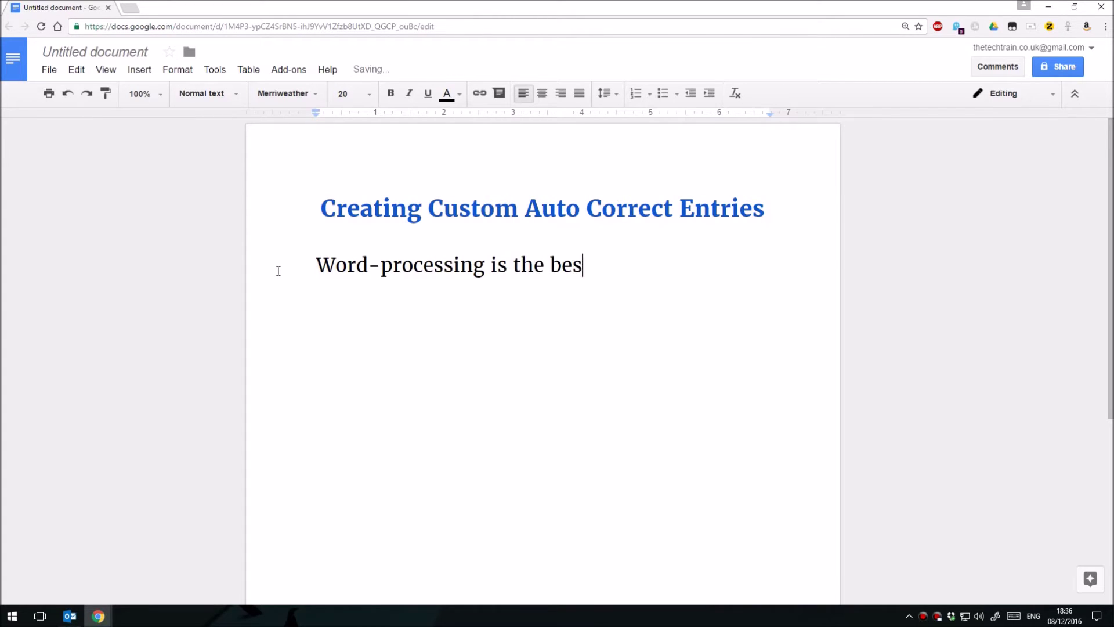
{"action": "type", "text": "t solution"}
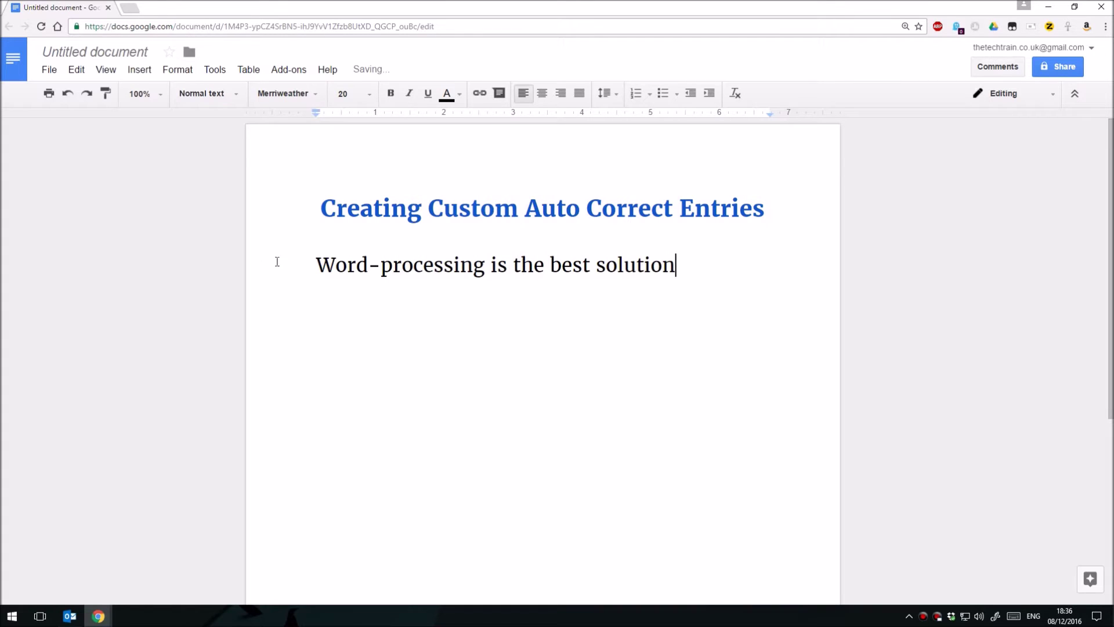
{"action": "left_click", "coordinate": [515, 263]}
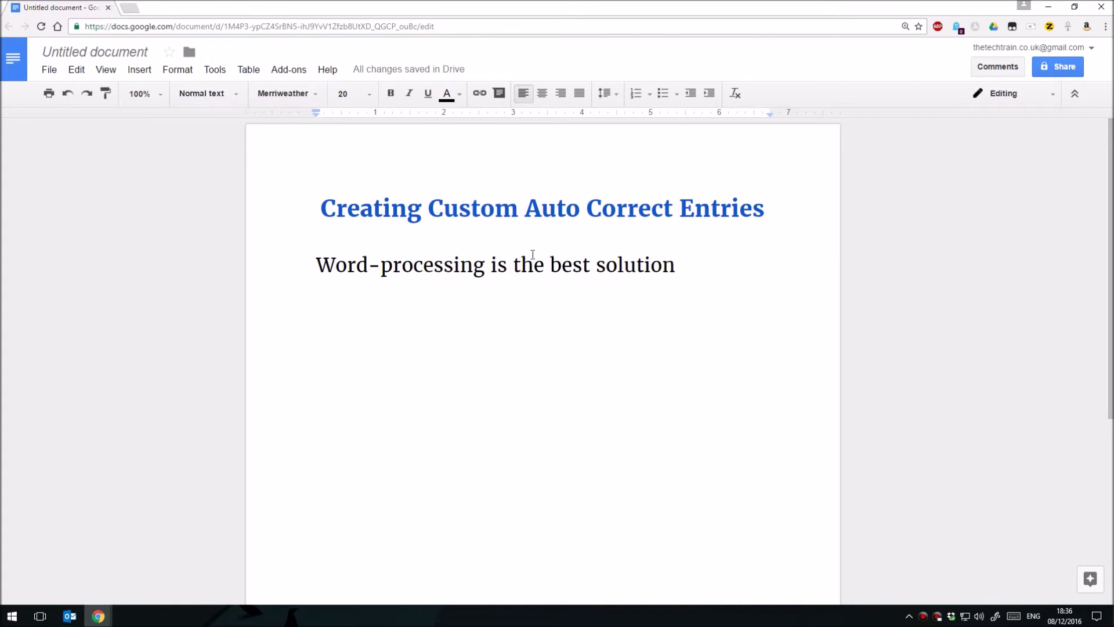
{"action": "type", "text": "ultimately"}
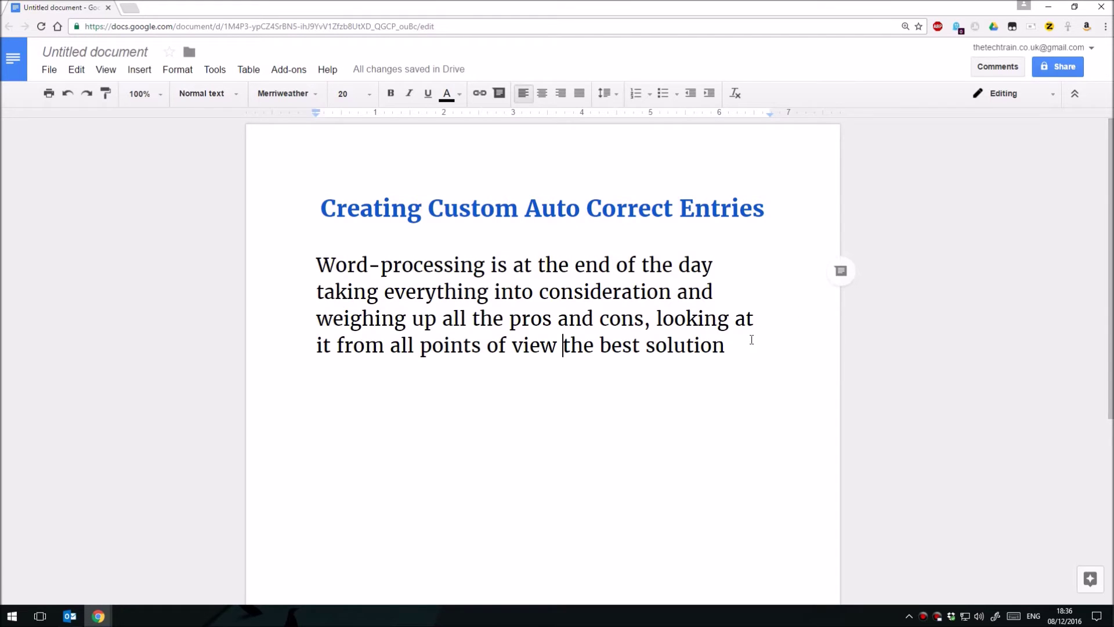
Select the whole expanded 'Word-processing … the best solution' paragraph and delete it.
{"action": "left_click_drag", "start_coordinate": [741, 346], "coordinate": [262, 269]}
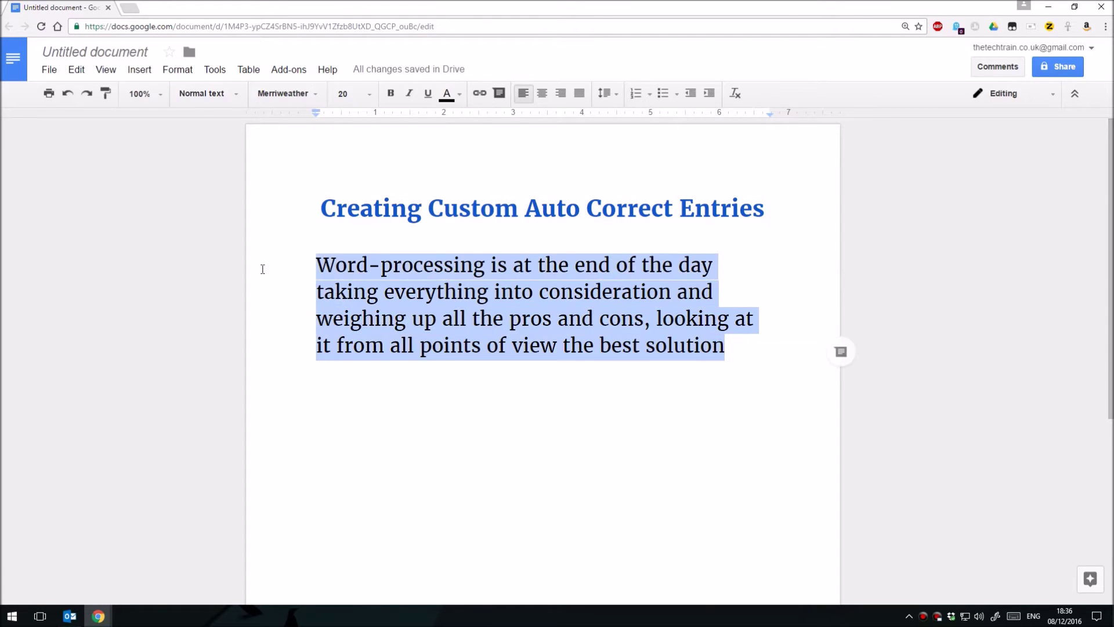
{"action": "key", "text": "Delete"}
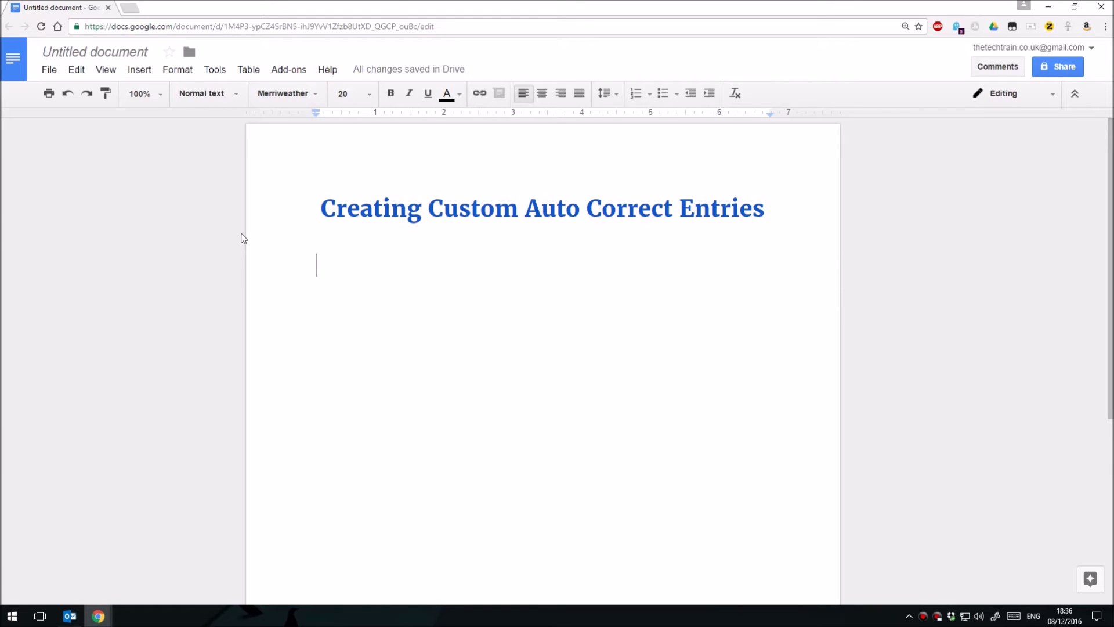
Open Tools > Preferences, reposition the dialog, and select the empty Replace field.
{"action": "left_click", "coordinate": [213, 70]}
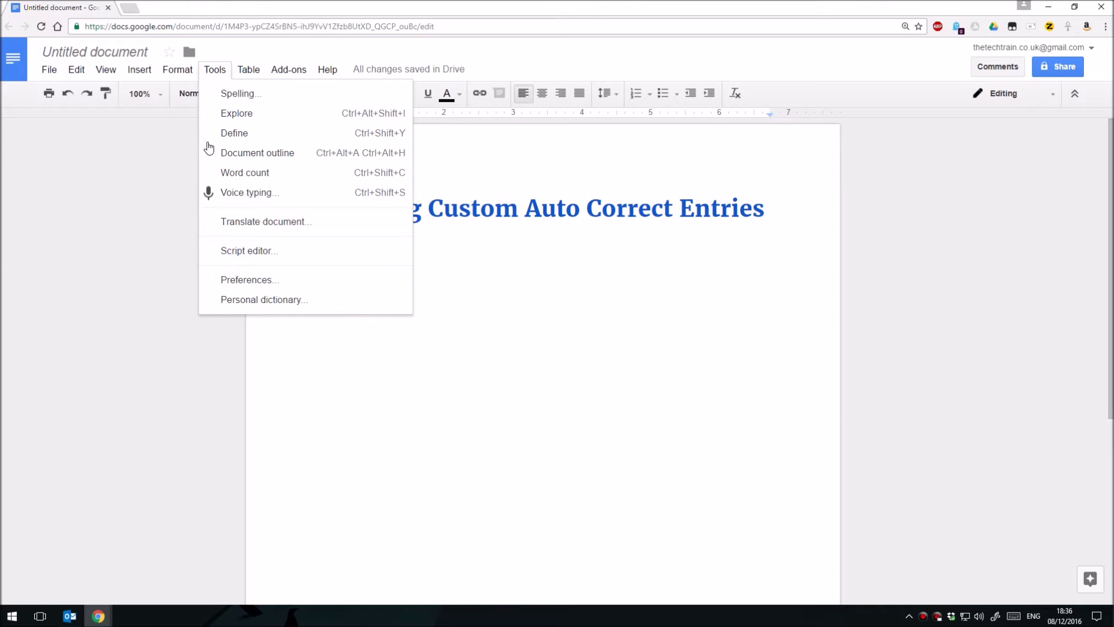
{"action": "left_click", "coordinate": [304, 282]}
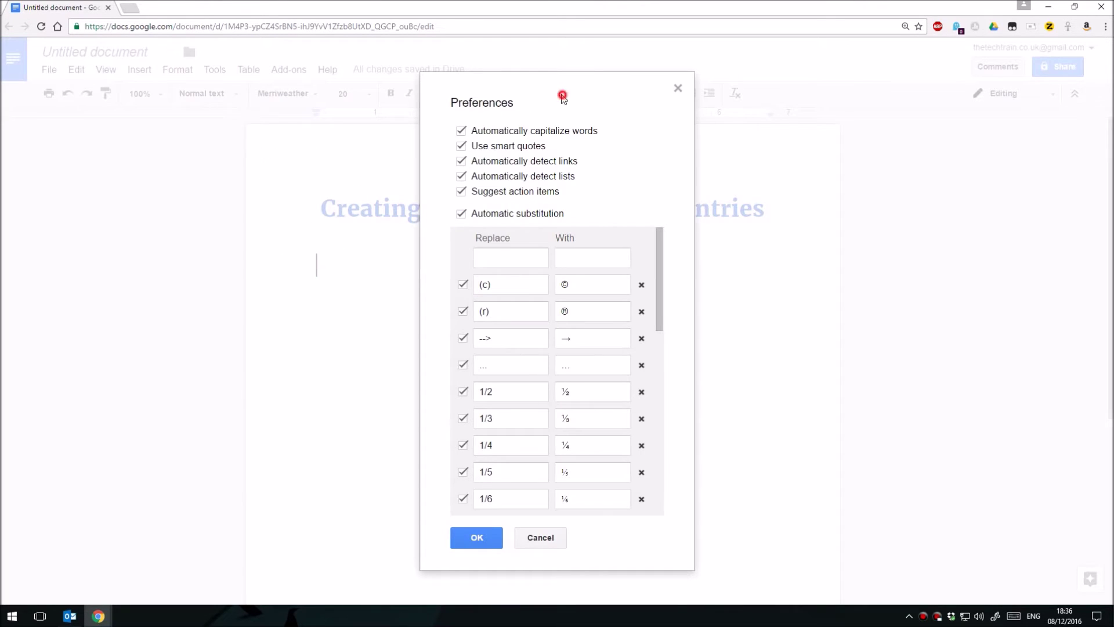
{"action": "left_click_drag", "start_coordinate": [562, 97], "coordinate": [541, 75]}
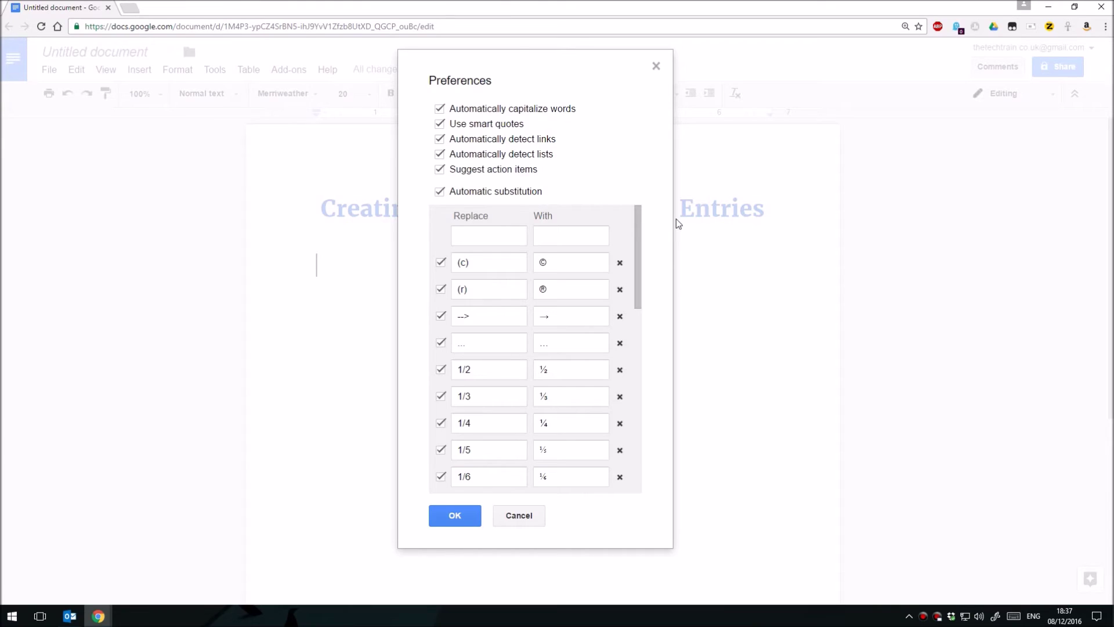
{"action": "left_click", "coordinate": [483, 237]}
Add a substitution replacing 'spt' with 'spreadsheet'.
{"action": "left_click", "coordinate": [539, 238]}
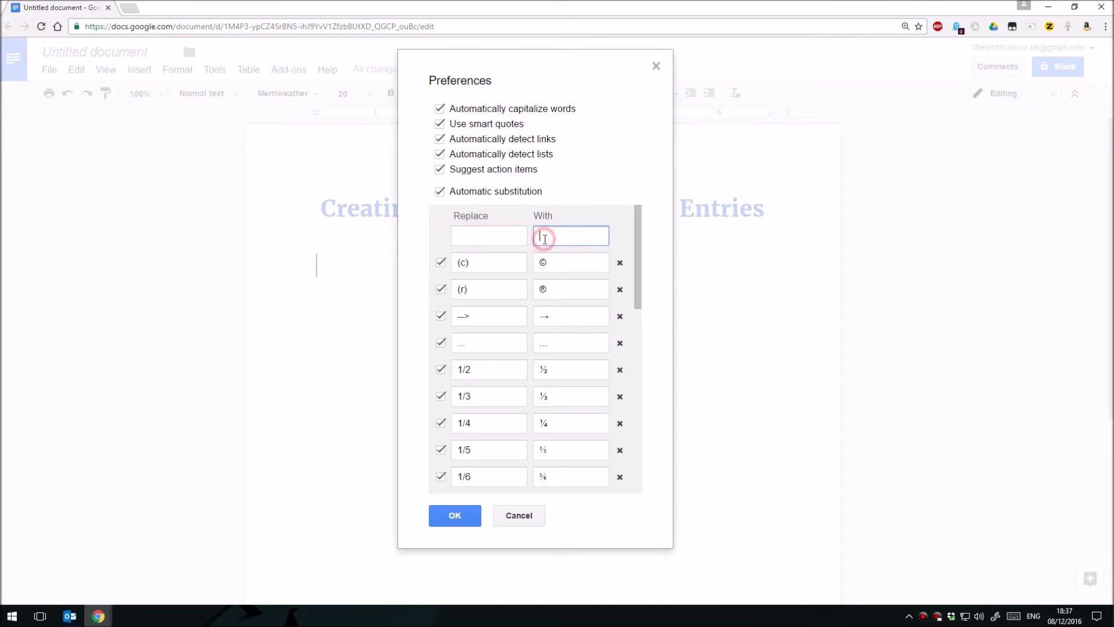
{"action": "type", "text": "spreadsheet"}
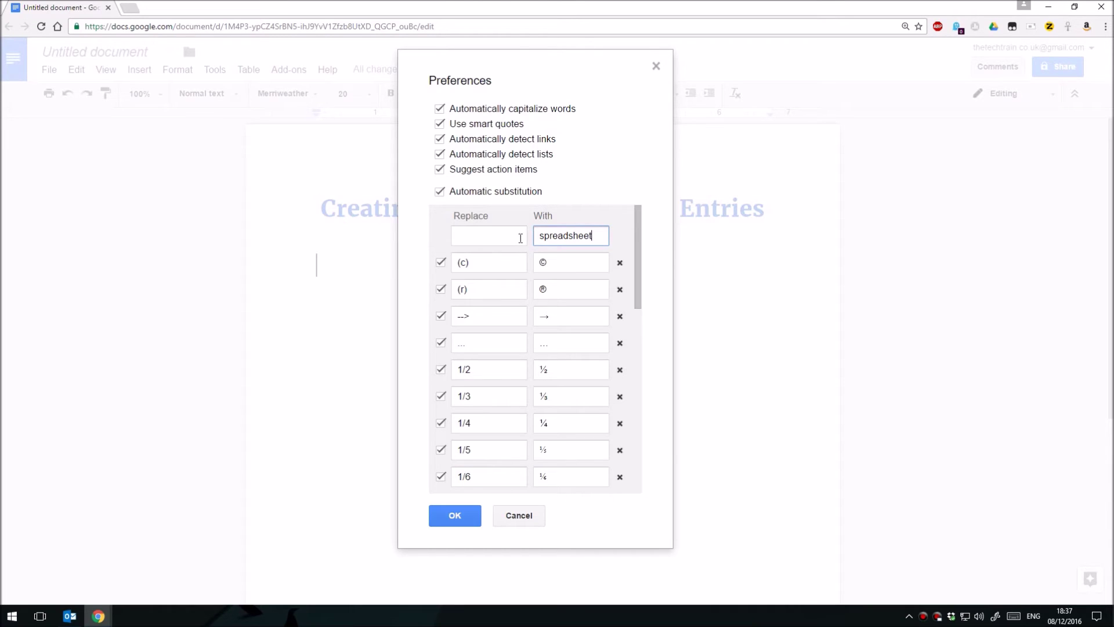
{"action": "left_click", "coordinate": [499, 237]}
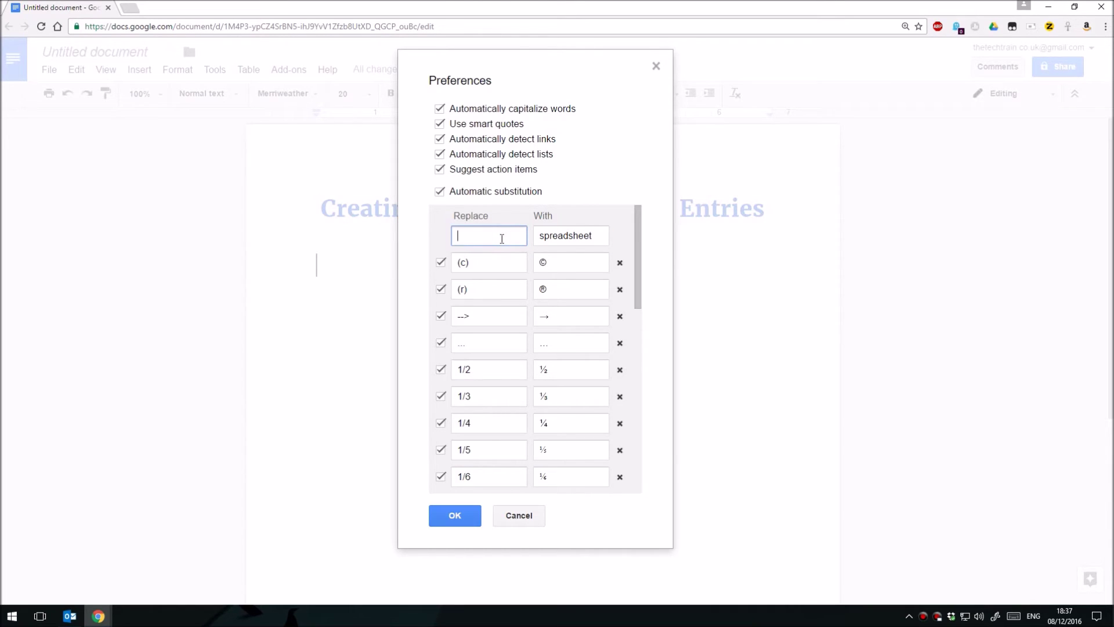
{"action": "type", "text": "spr"}
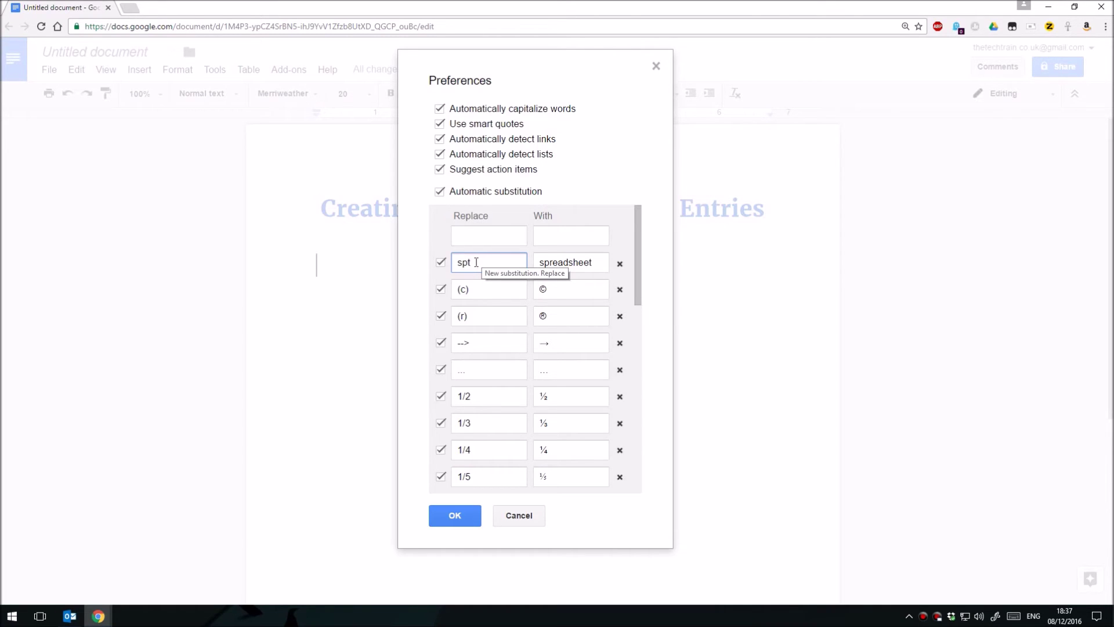
{"action": "key", "text": "BackSpace"}
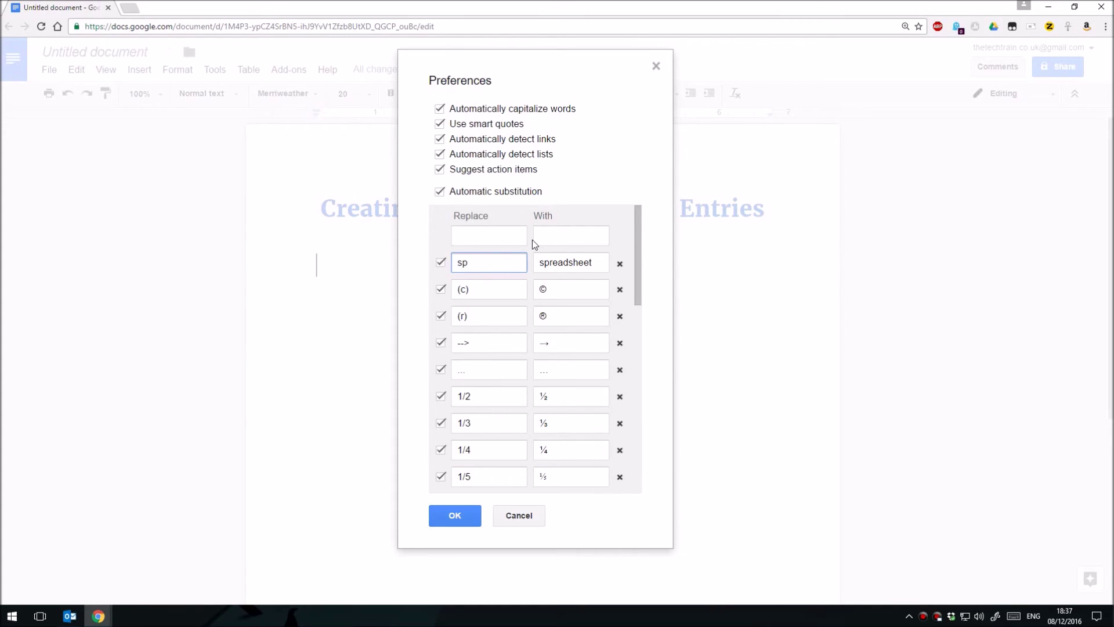
{"action": "type", "text": "t"}
Add a substitution replacing 'gd' with 'Google Docs' and confirm with OK.
{"action": "left_click", "coordinate": [588, 236]}
{"action": "type", "text": "Googl"}
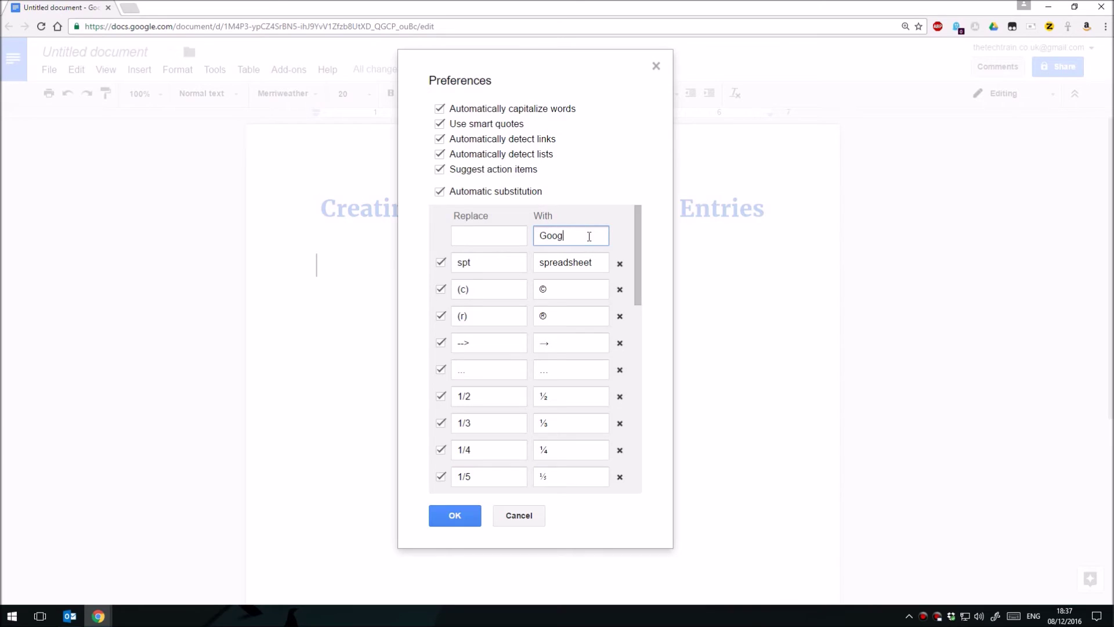
{"action": "type", "text": "e Docs"}
{"action": "left_click", "coordinate": [477, 236]}
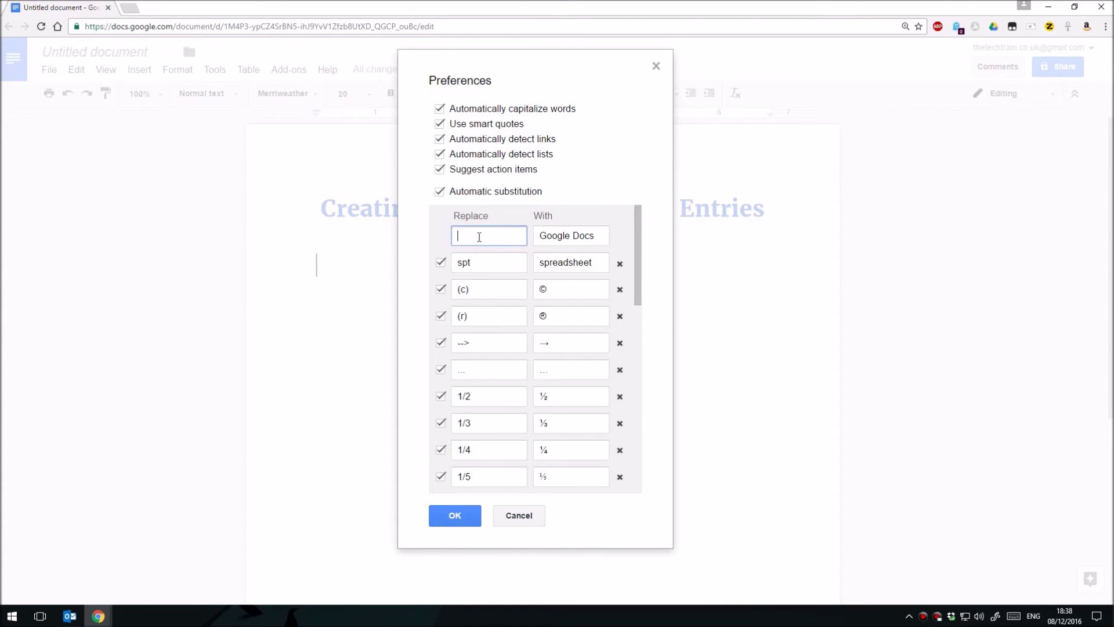
{"action": "type", "text": "gd"}
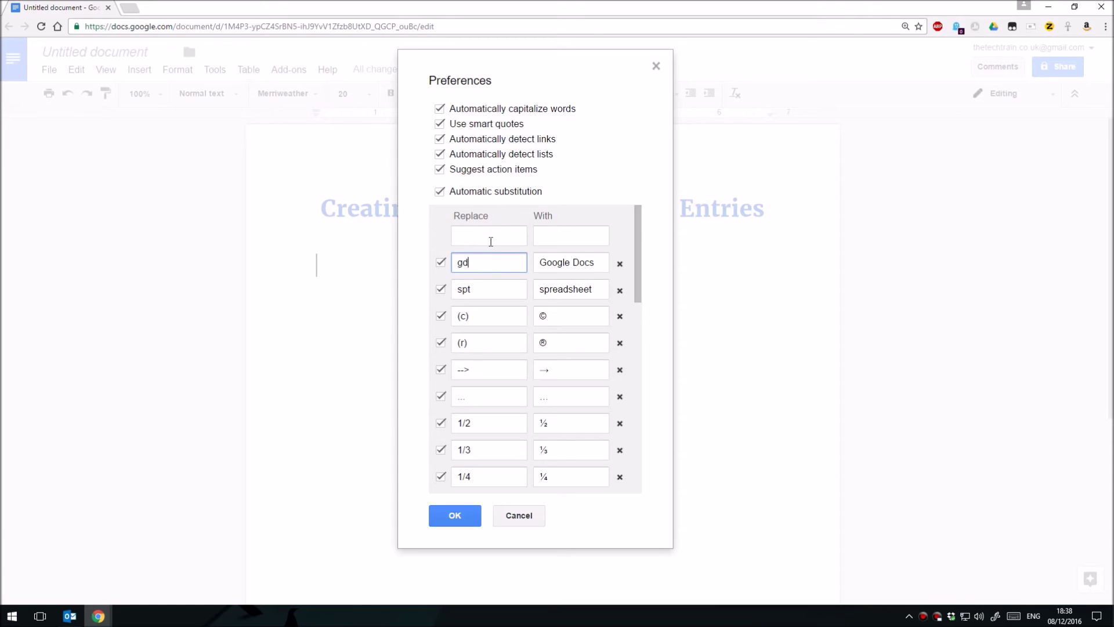
{"action": "left_click", "coordinate": [452, 522]}
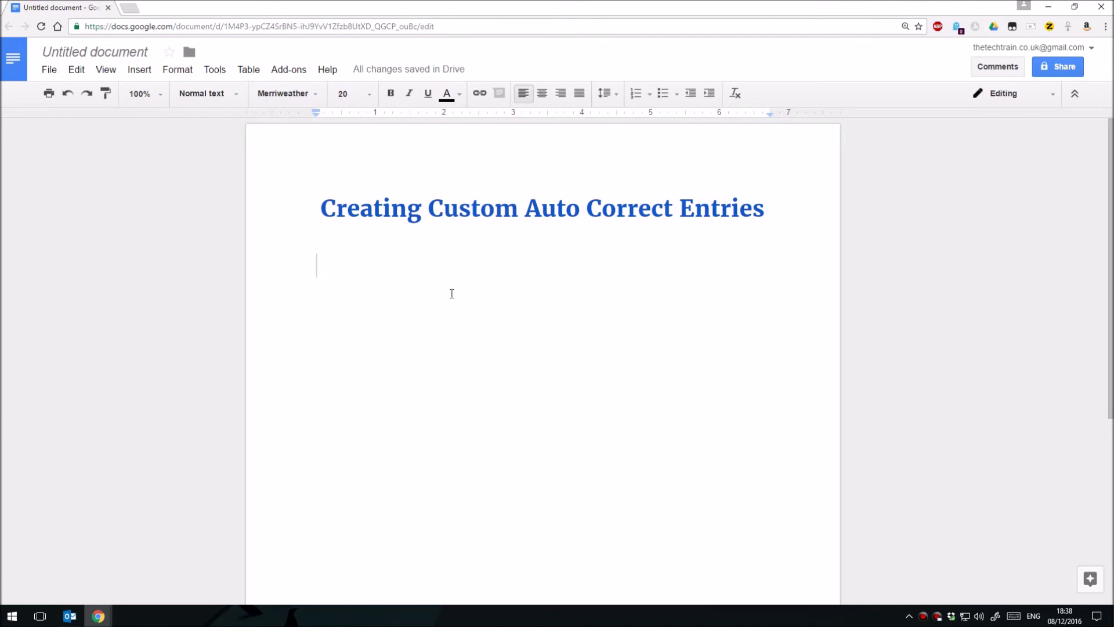
Type 'spt', 'gd' and 'ultimately' on separate lines to trigger the substitutions.
{"action": "type", "text": "spt"}
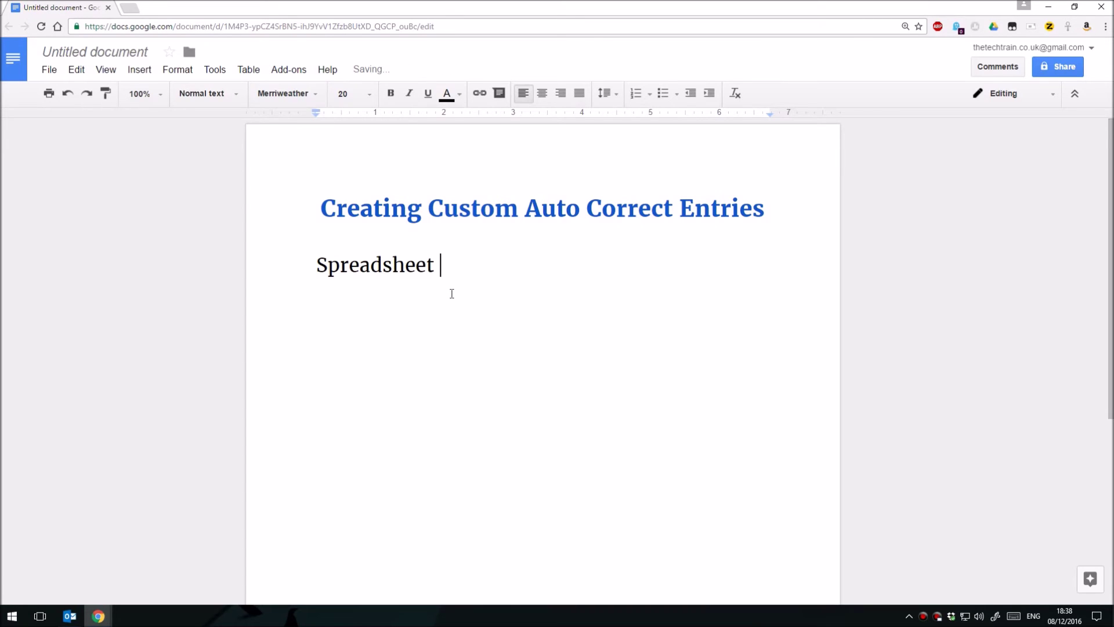
{"action": "key", "text": "Return"}
{"action": "type", "text": "gd"}
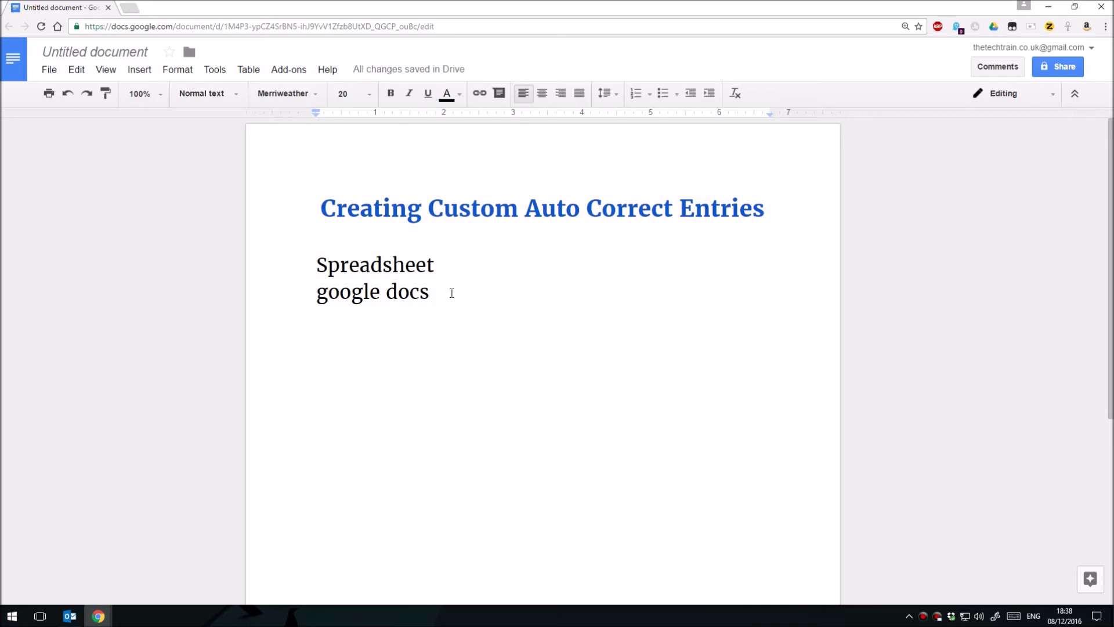
{"action": "key", "text": "Return"}
{"action": "key", "text": "Return"}
{"action": "type", "text": "ultium"}
{"action": "key", "text": "BackSpace"}
{"action": "key", "text": "BackSpace"}
{"action": "type", "text": "mately"}
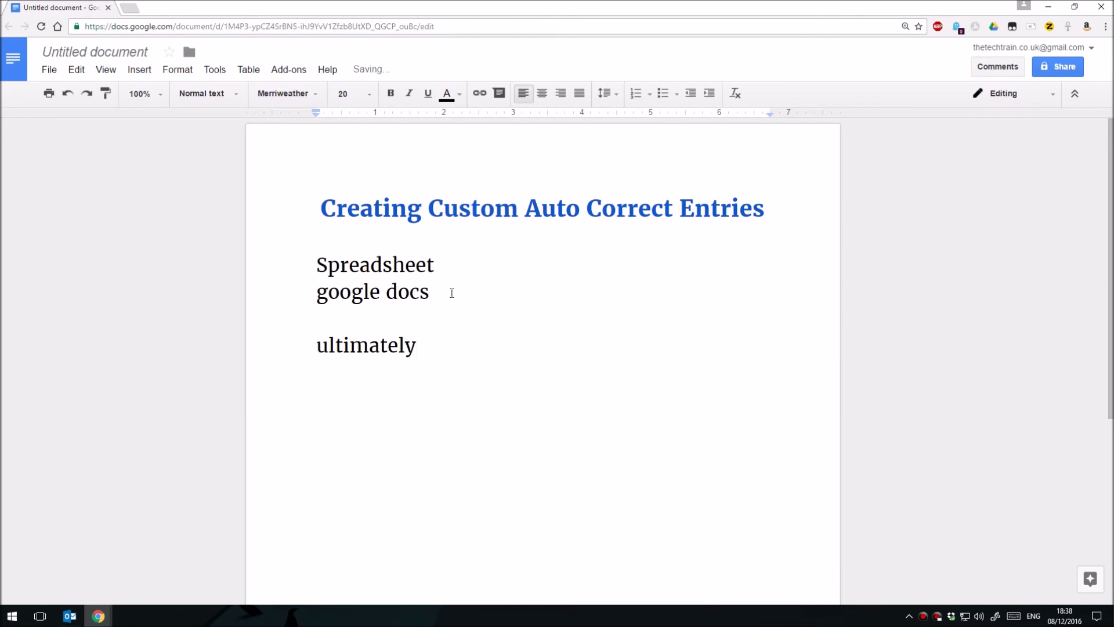